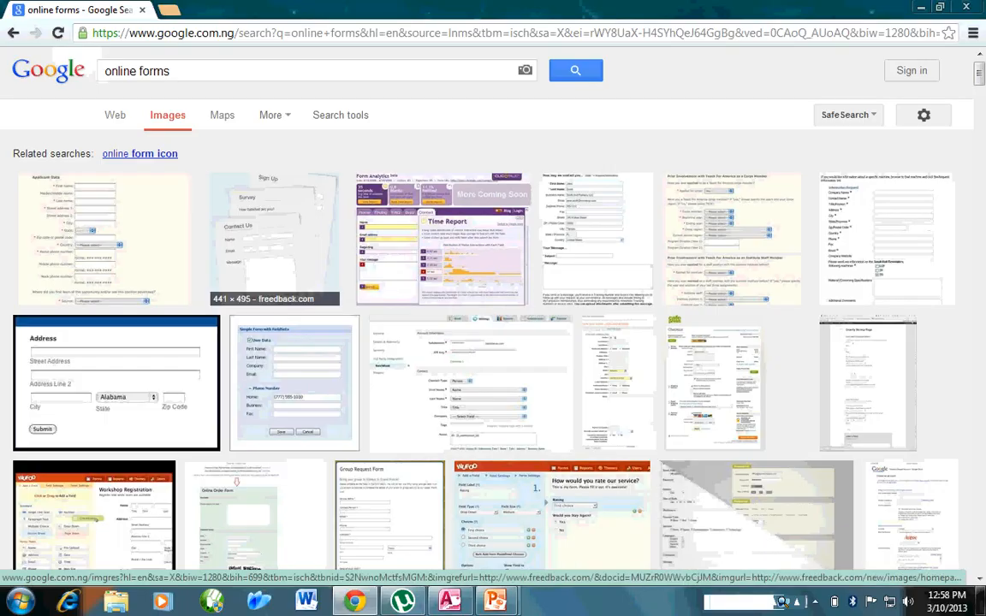
Enlarge the freedback.com form image preview and scroll through its 'Try these too' suggestions.
{"action": "left_click", "coordinate": [274, 240]}
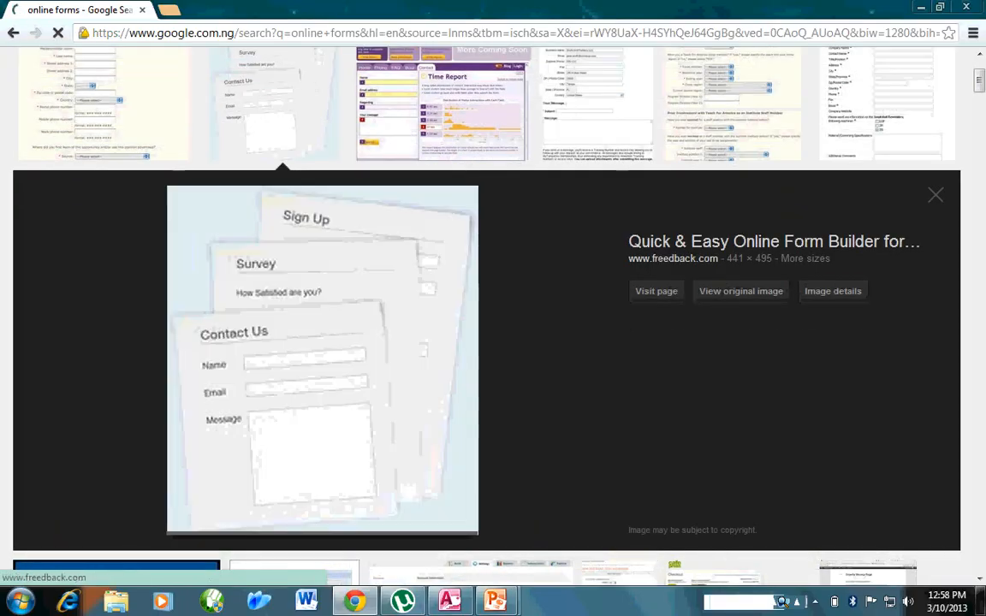
{"action": "scroll", "coordinate": [274, 290], "scroll_direction": "up", "scroll_amount": 3}
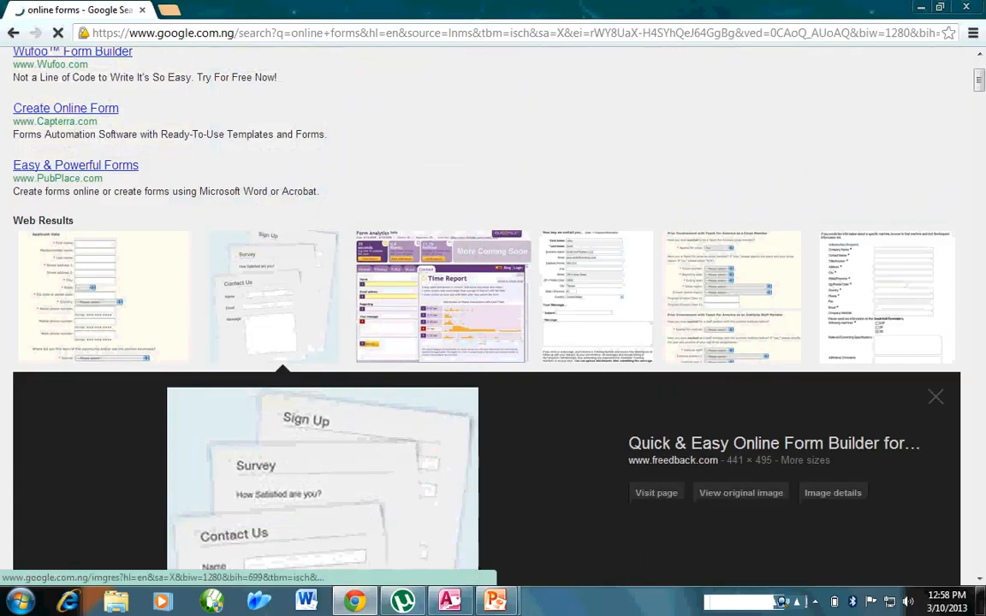
{"action": "scroll", "coordinate": [493, 317], "scroll_direction": "down", "scroll_amount": 2}
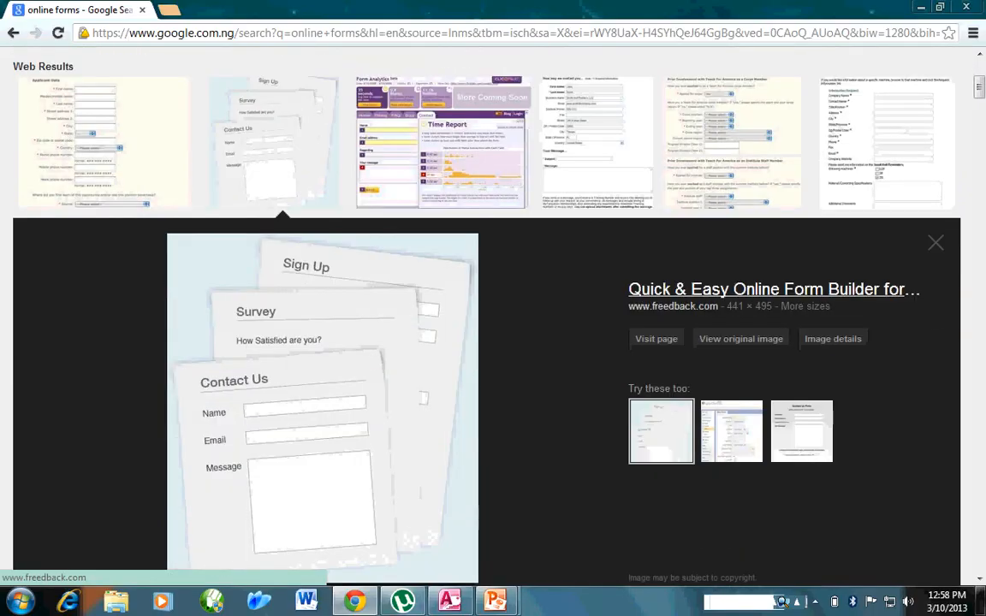
{"action": "scroll", "coordinate": [493, 316], "scroll_direction": "down", "scroll_amount": 1}
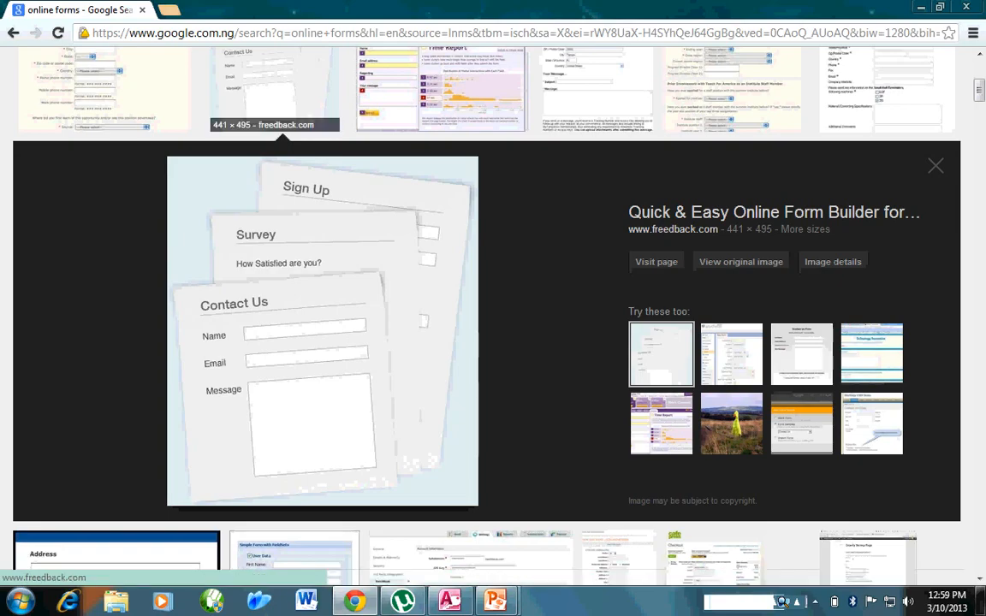
{"action": "left_click", "coordinate": [169, 9]}
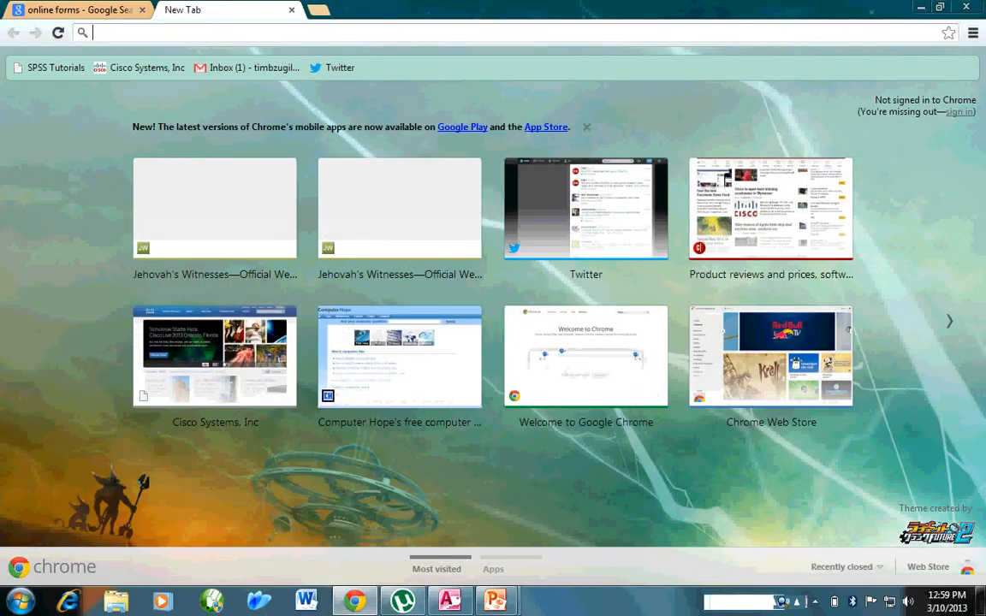
{"action": "type", "text": "faceboo"}
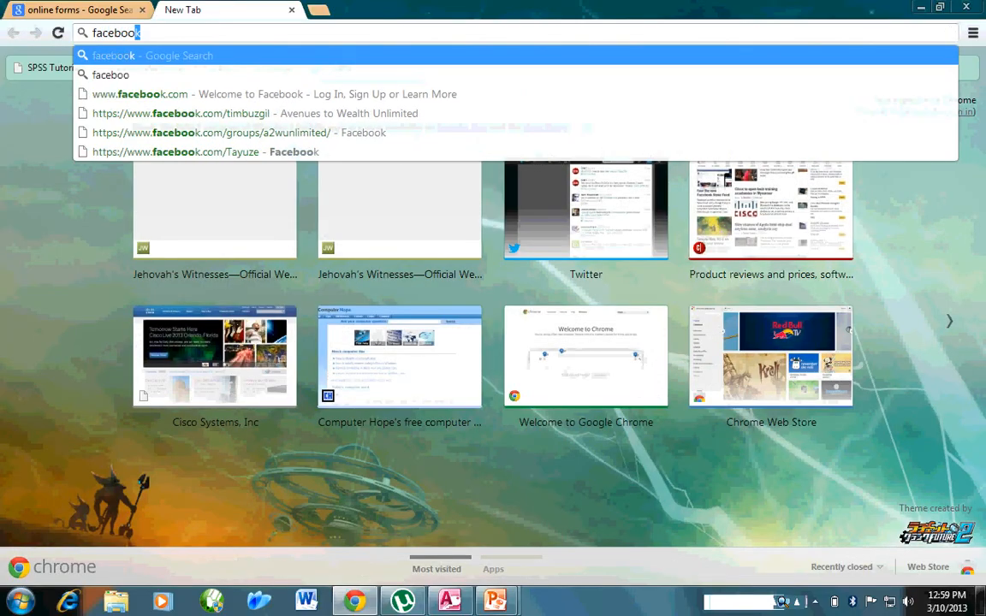
{"action": "type", "text": "k"}
{"action": "key", "text": "Down"}
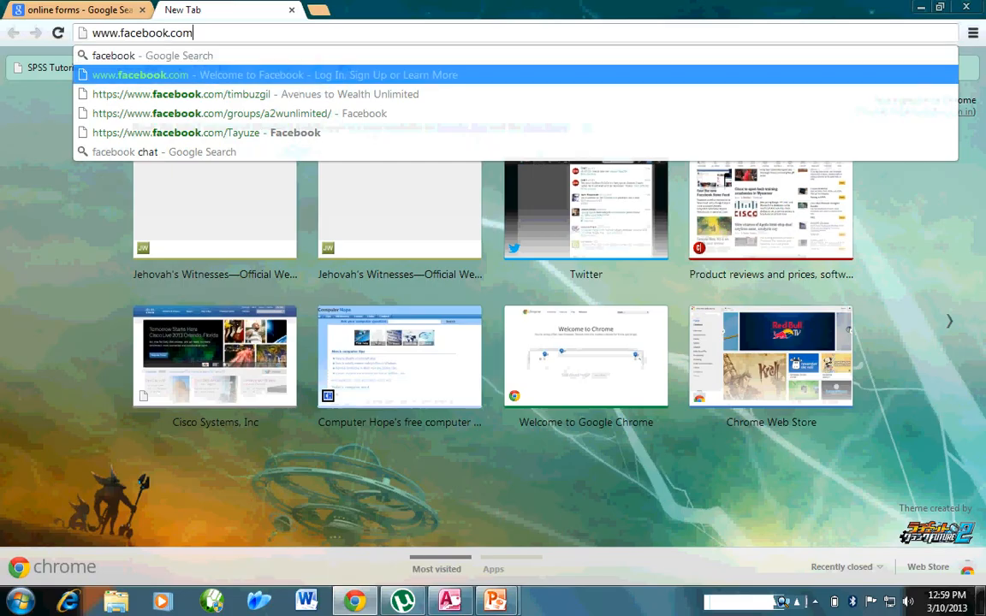
{"action": "key", "text": "Return"}
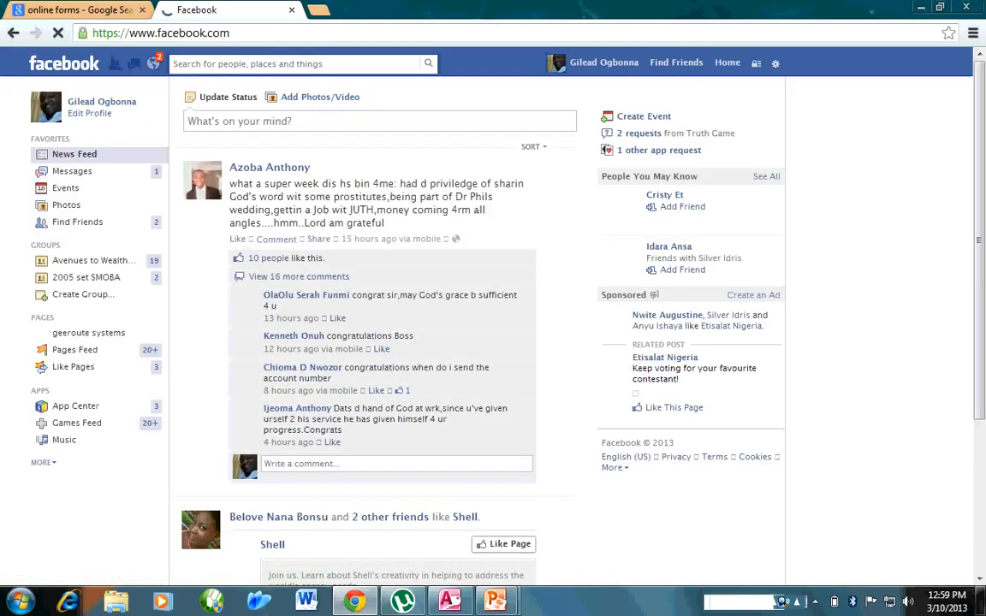
Log out of Facebook from the account menu and go back to the 'online forms' results.
{"action": "left_click", "coordinate": [775, 63]}
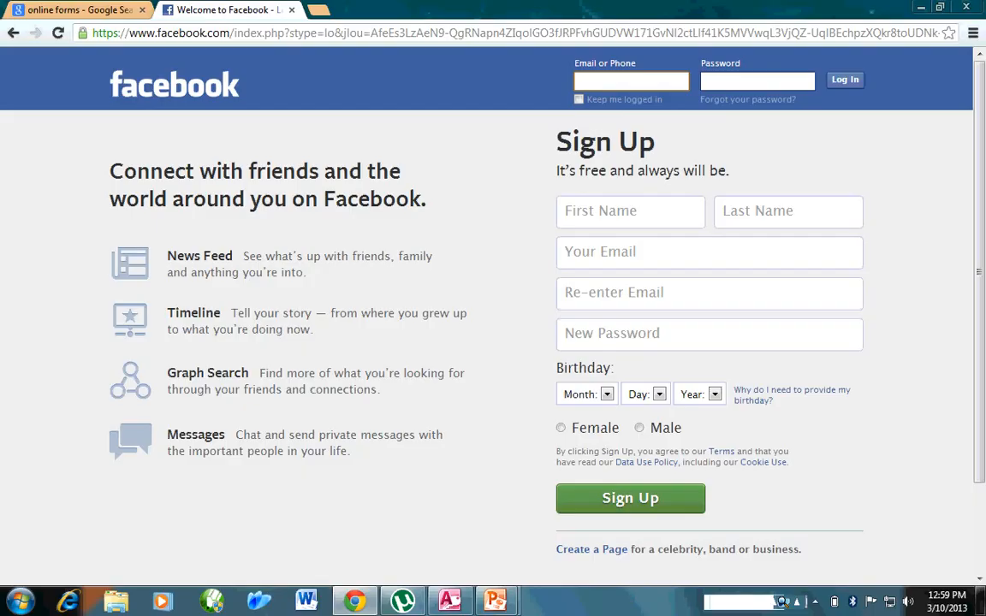
{"action": "left_click", "coordinate": [79, 10]}
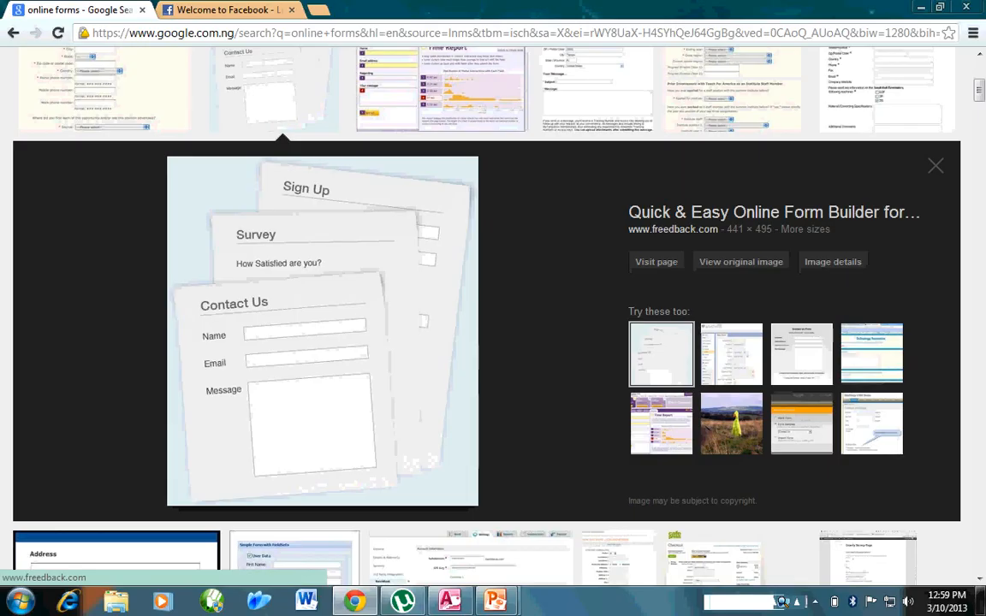
Scroll further down the online forms image results.
{"action": "scroll", "coordinate": [323, 342], "scroll_direction": "down", "scroll_amount": 5}
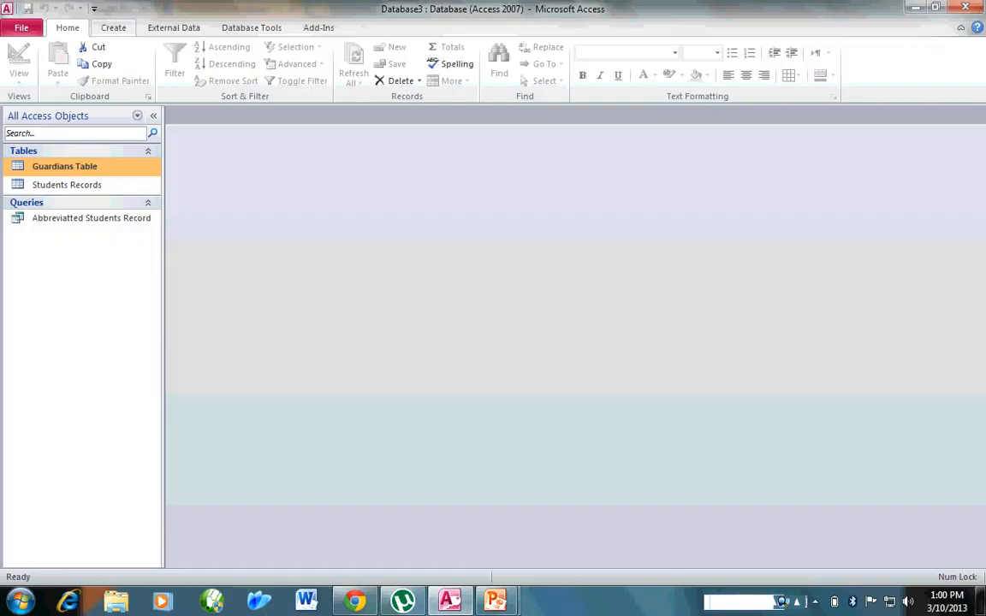
Generate an automatic form from Guardians Table using the Create ribbon's Form command.
{"action": "left_click", "coordinate": [113, 27]}
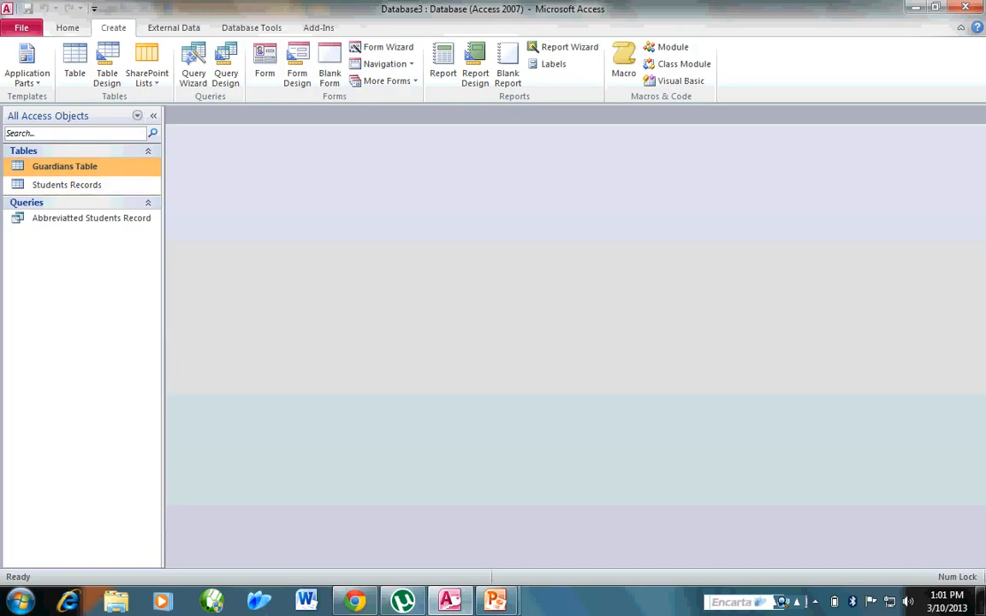
{"action": "left_click", "coordinate": [264, 64]}
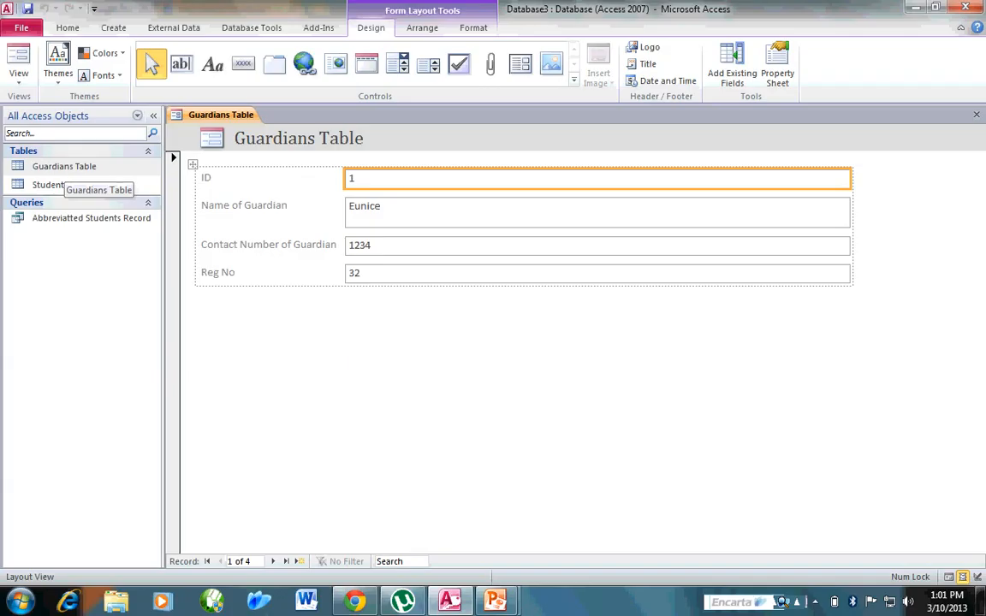
Open the Guardians Table datasheet, then page the form through guardian records 2, 3 and 4.
{"action": "double_click", "coordinate": [64, 166]}
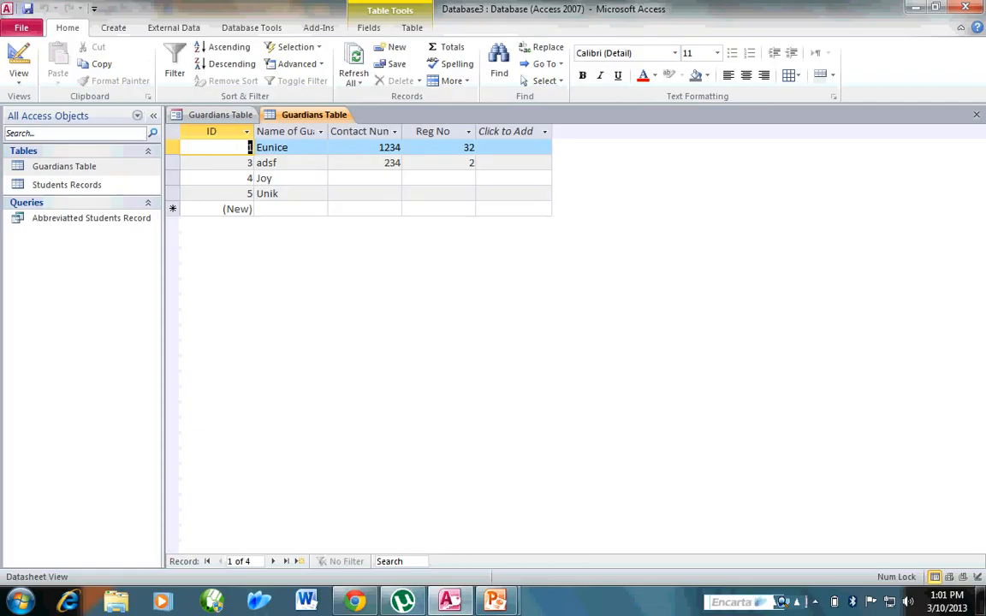
{"action": "left_click", "coordinate": [220, 115]}
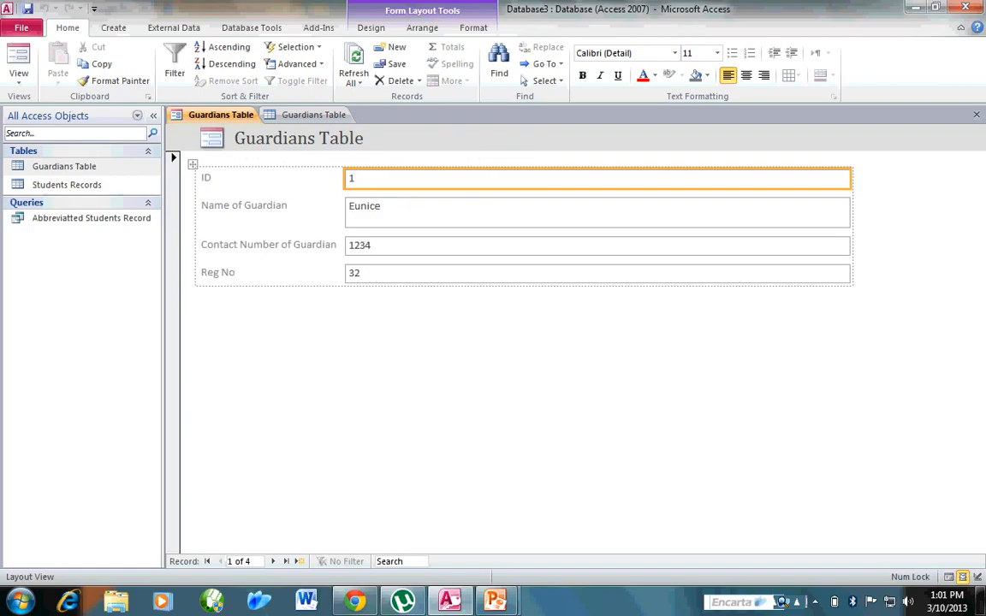
{"action": "left_click", "coordinate": [273, 561]}
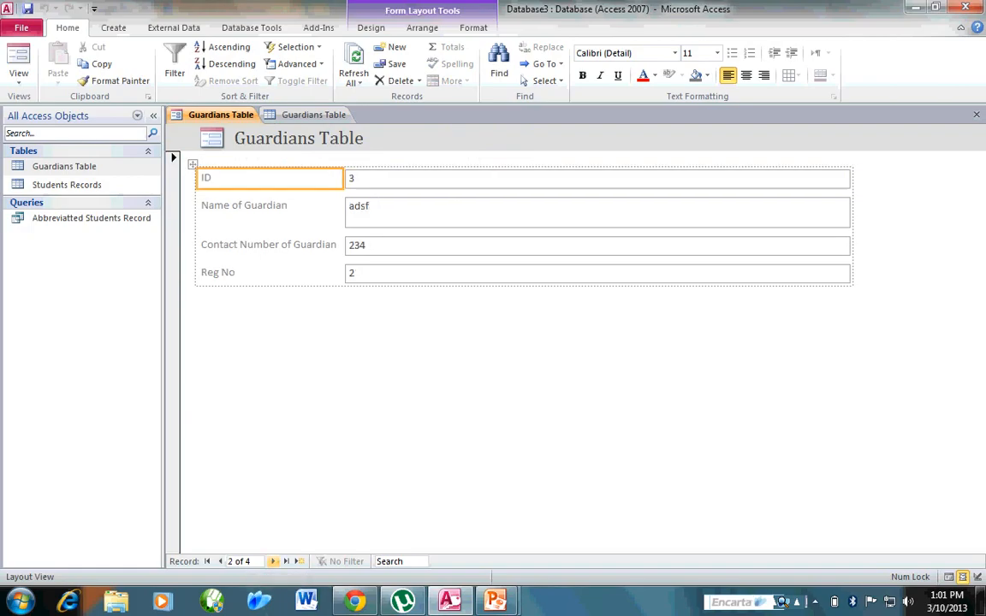
{"action": "left_click", "coordinate": [273, 562]}
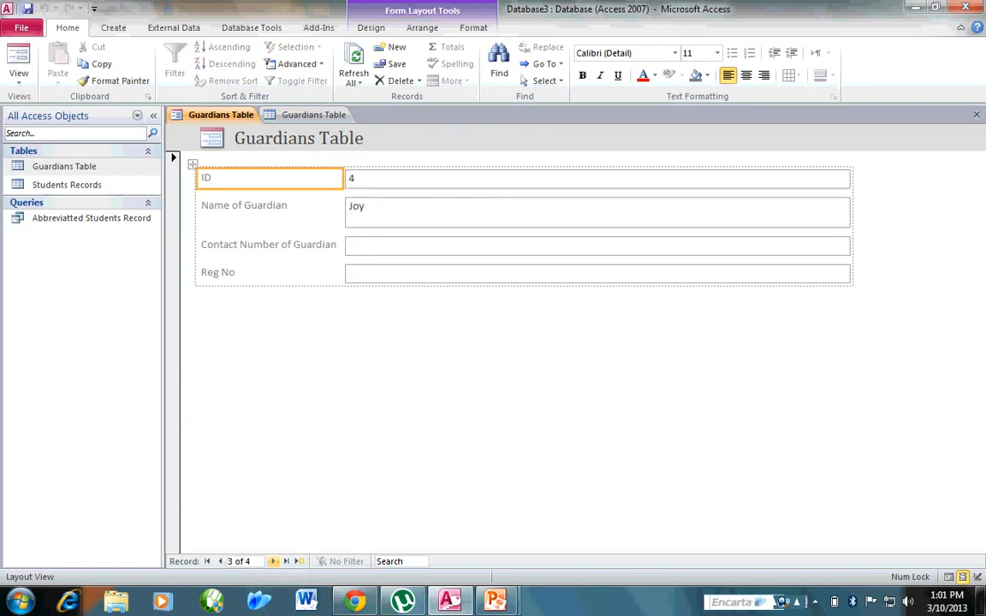
{"action": "left_click", "coordinate": [273, 561]}
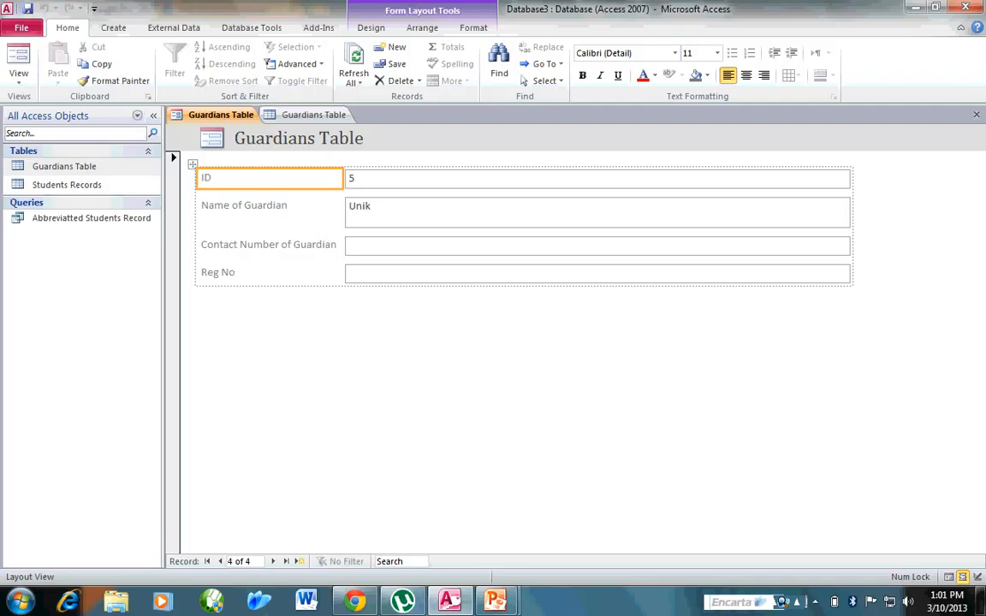
Compare the datasheet with the form and list the form's available views from Home.
{"action": "left_click", "coordinate": [313, 115]}
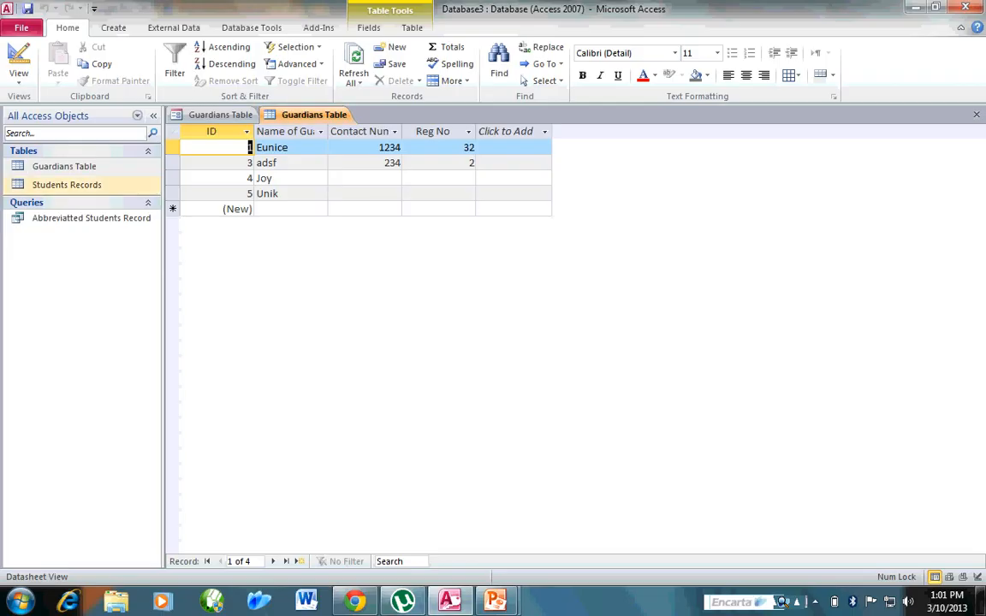
{"action": "left_click", "coordinate": [113, 27]}
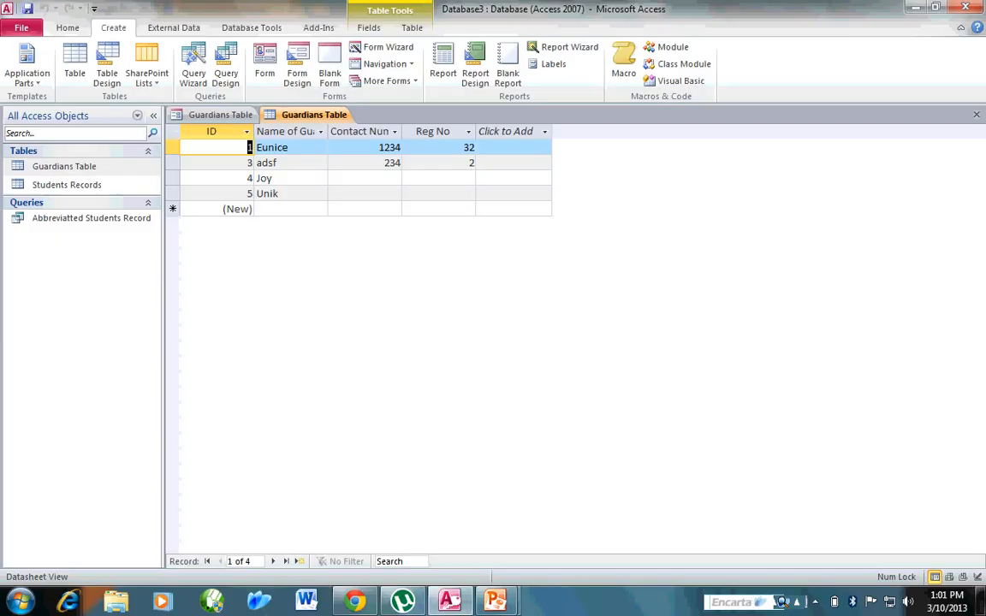
{"action": "left_click", "coordinate": [220, 115]}
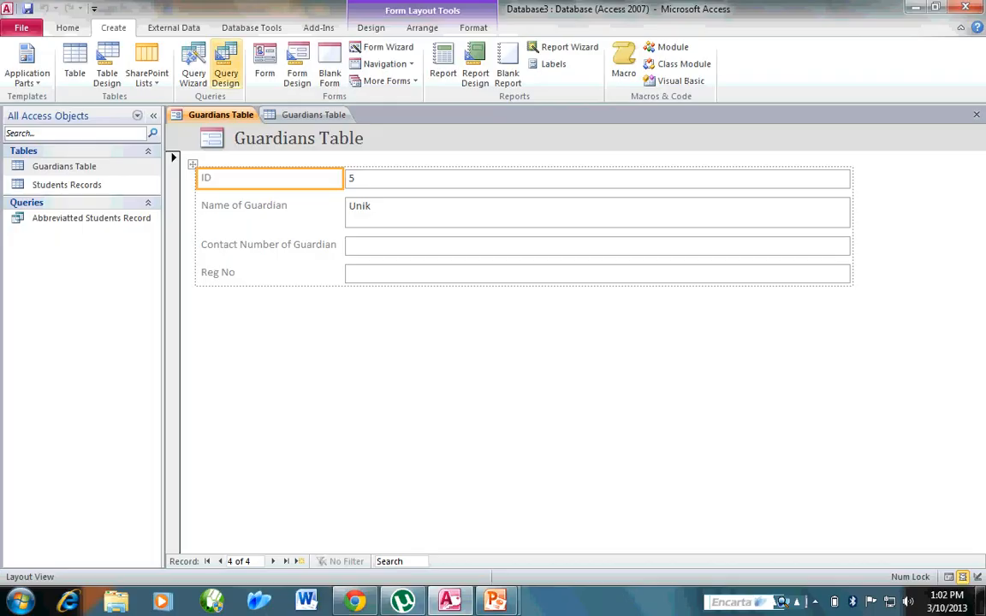
{"action": "left_click", "coordinate": [67, 29]}
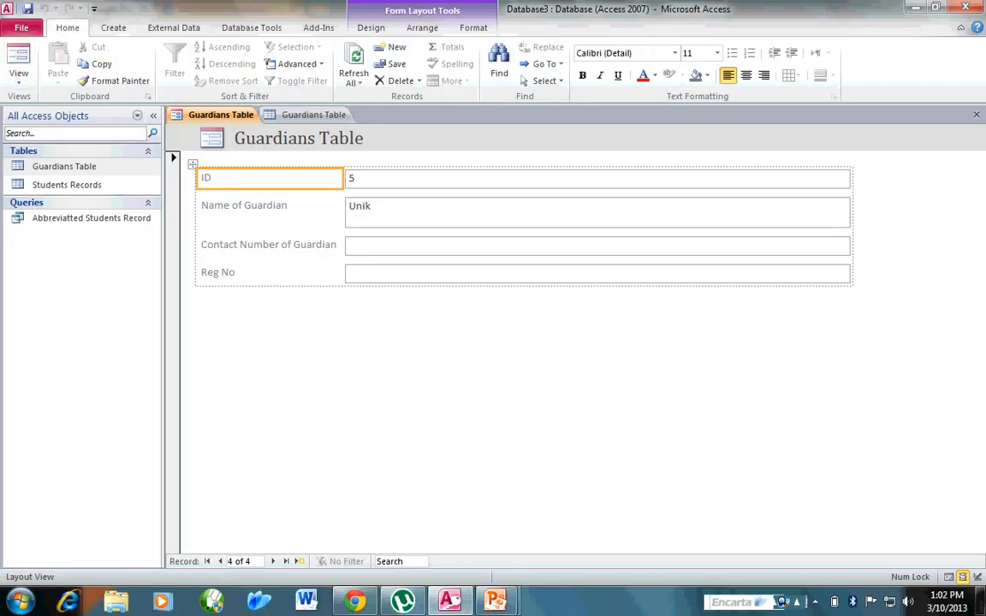
{"action": "left_click", "coordinate": [18, 73]}
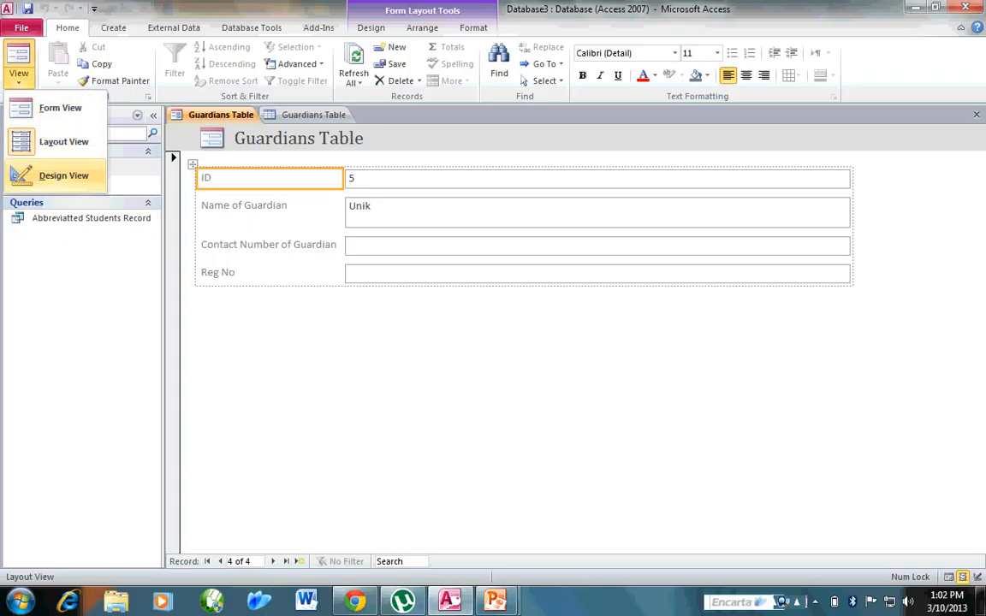
In Design View, move the ID label right, stretch the Form Footer to about 1.6 inches, and make Reg No taller.
{"action": "left_click", "coordinate": [63, 174]}
{"action": "left_click", "coordinate": [267, 224]}
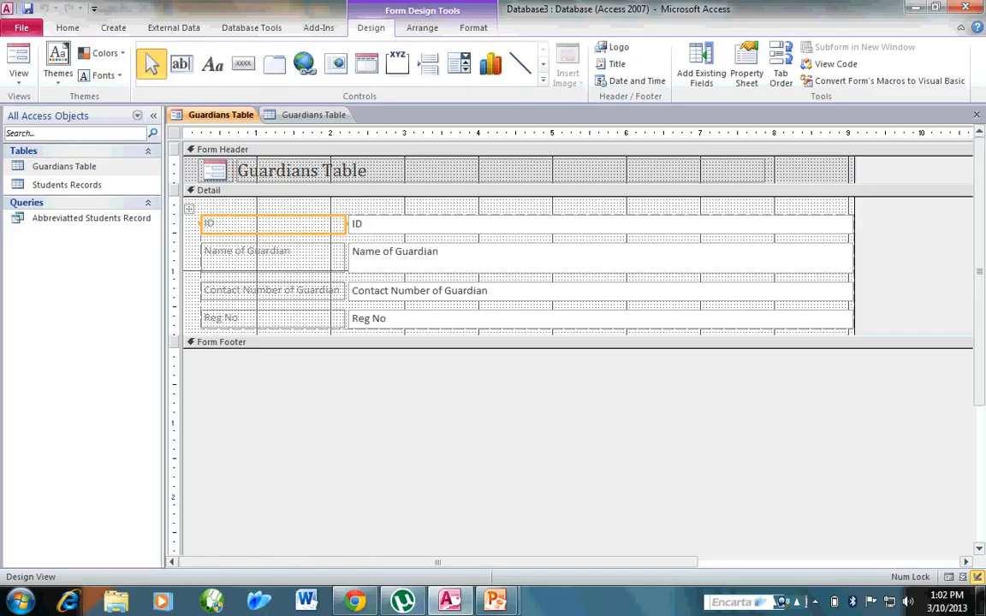
{"action": "left_click_drag", "start_coordinate": [267, 224], "coordinate": [354, 215]}
{"action": "left_click_drag", "start_coordinate": [854, 348], "coordinate": [854, 468]}
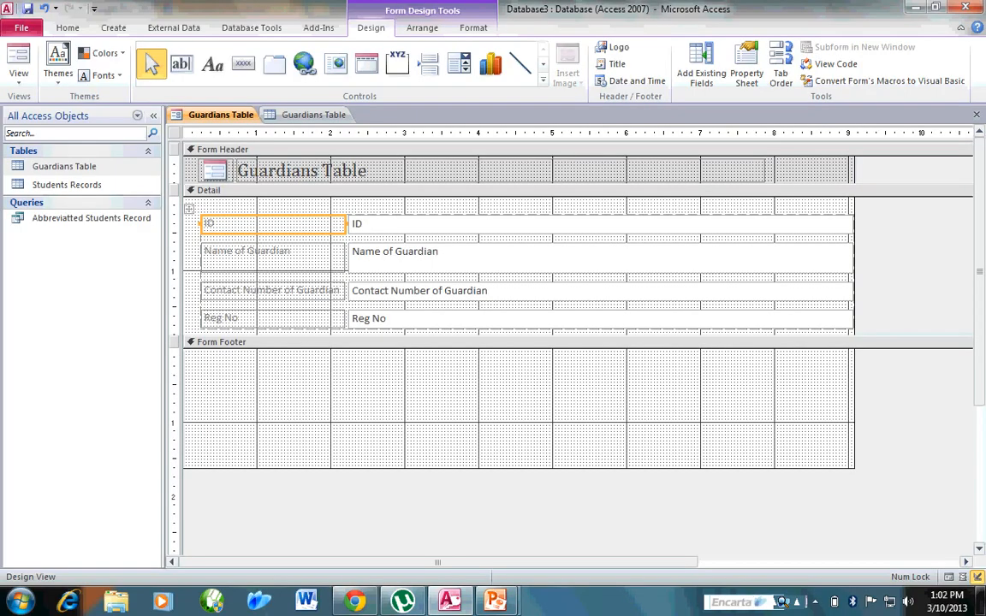
{"action": "left_click_drag", "start_coordinate": [853, 328], "coordinate": [853, 468]}
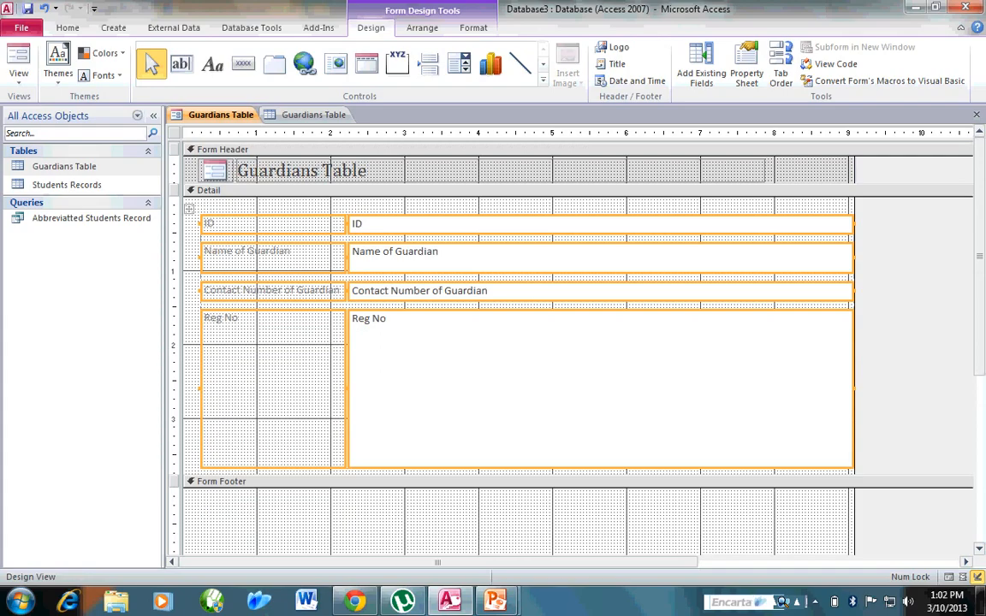
Narrow the field boxes, shift the whole layout right, and display the form in Form View.
{"action": "left_click_drag", "start_coordinate": [853, 387], "coordinate": [687, 387]}
{"action": "left_click_drag", "start_coordinate": [190, 209], "coordinate": [337, 208]}
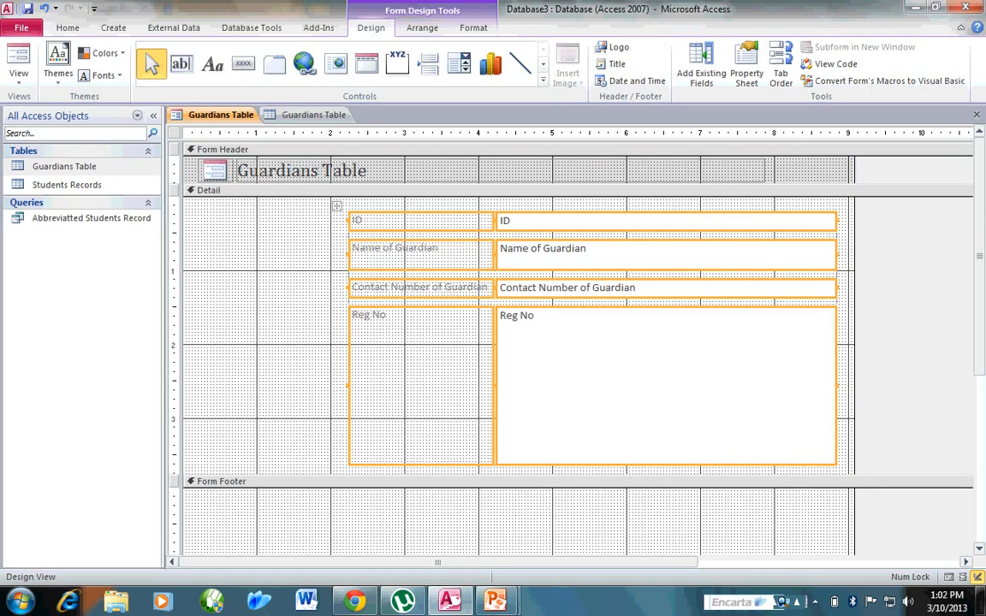
{"action": "left_click", "coordinate": [287, 256]}
{"action": "left_click", "coordinate": [18, 56]}
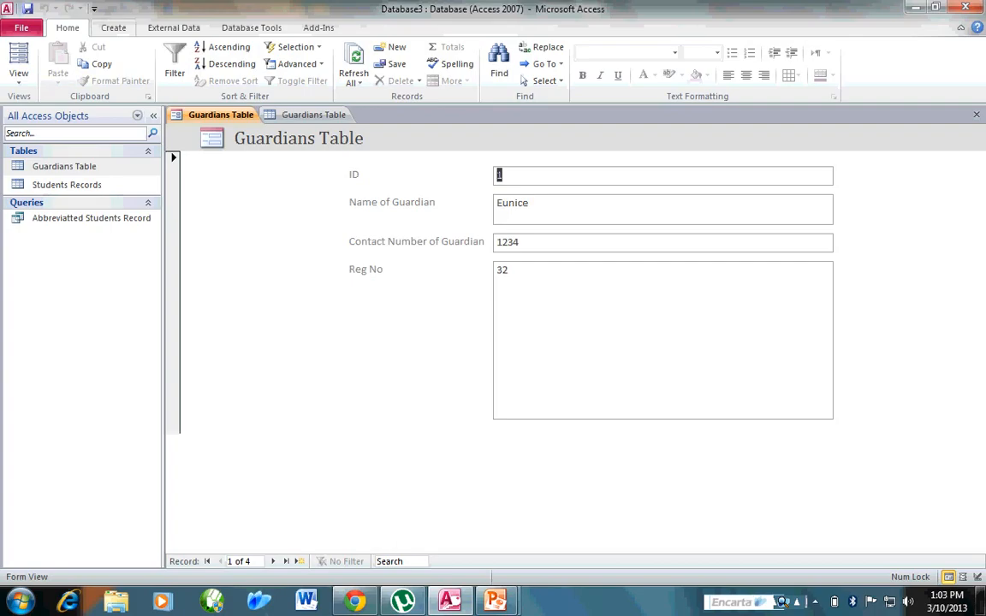
{"action": "left_click", "coordinate": [113, 27]}
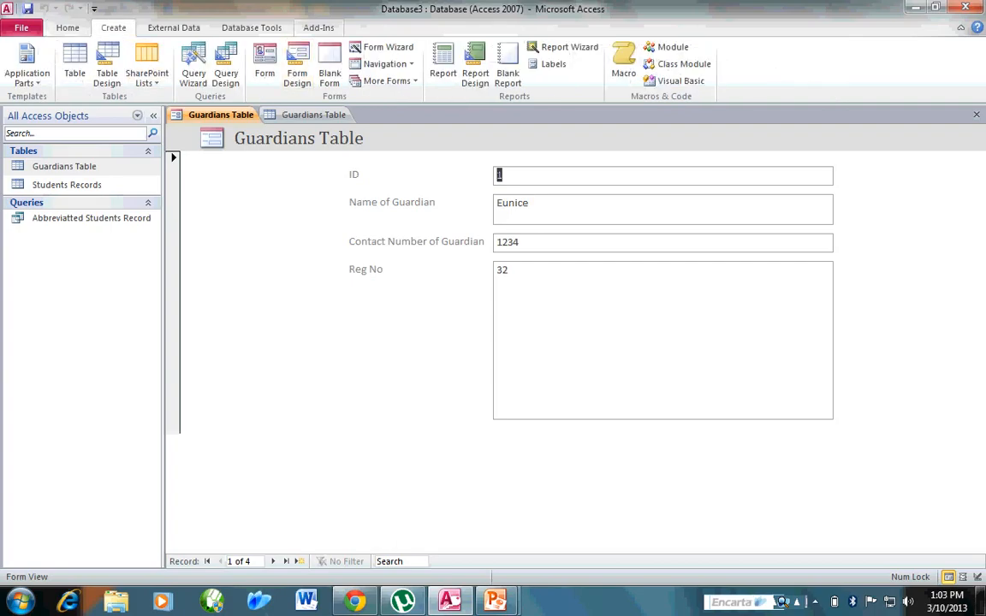